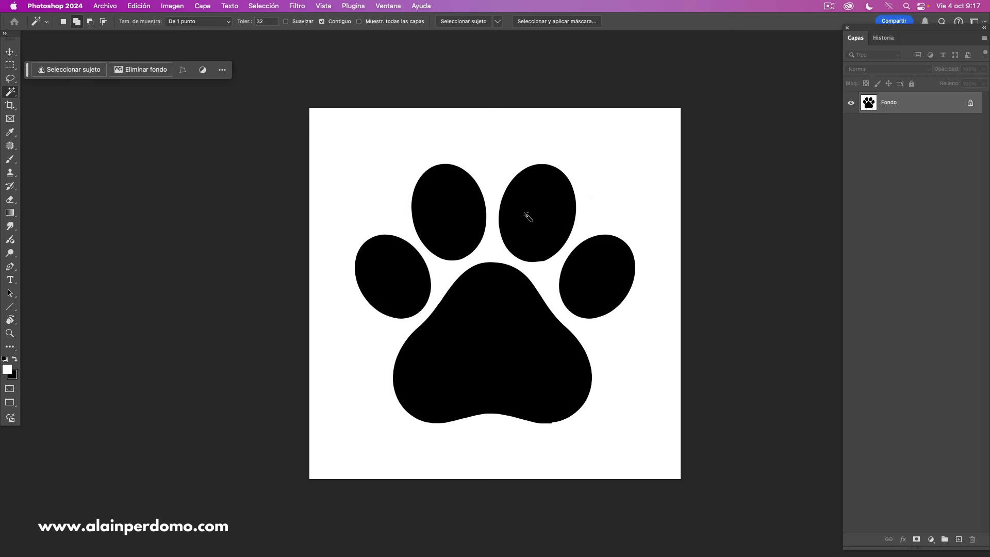
- Zoom in to inspect the paw edges, then fit the whole image back on screen
{"action": "key", "text": "super+plus"}
{"action": "key", "text": "super+plus"}
{"action": "key", "text": "super+plus"}
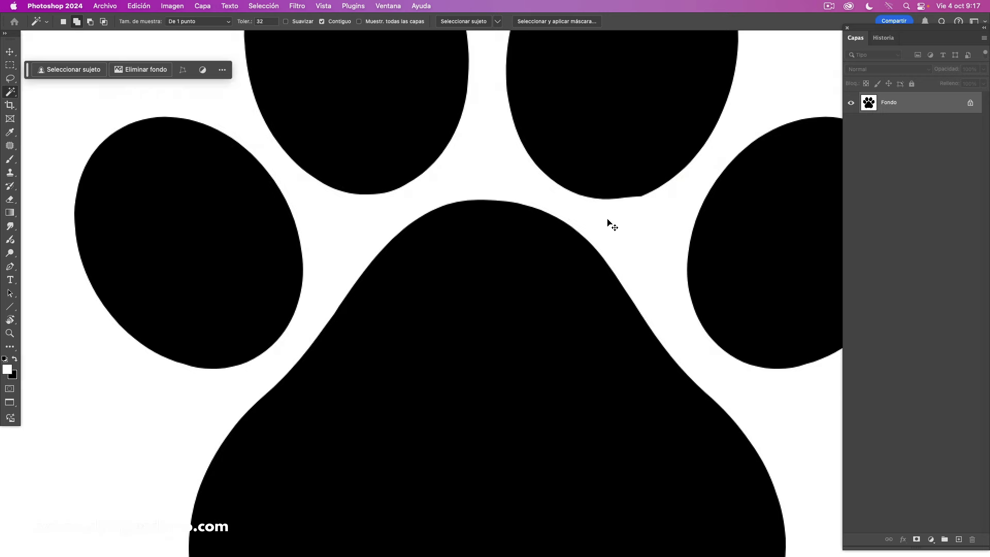
{"action": "key", "text": "super+plus"}
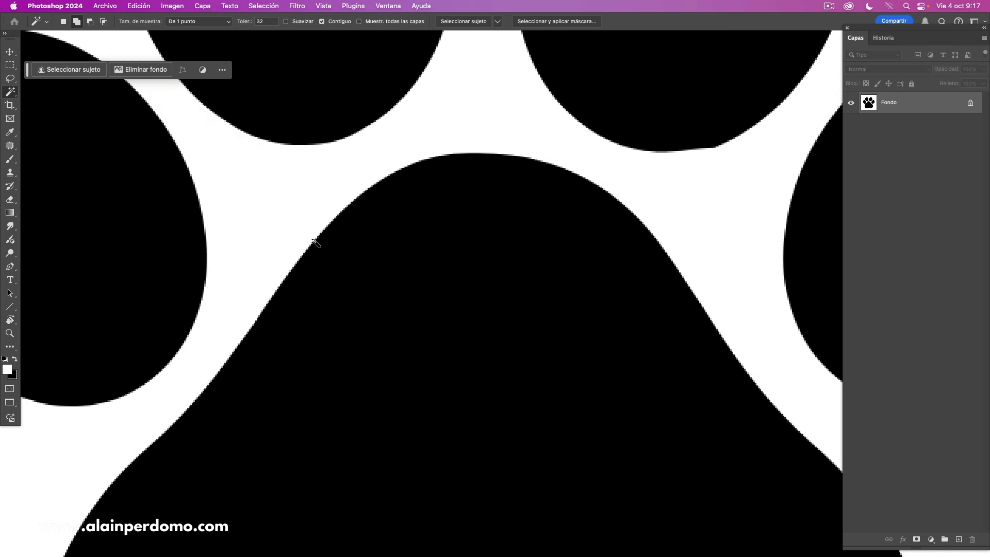
{"action": "key", "text": "super+0"}
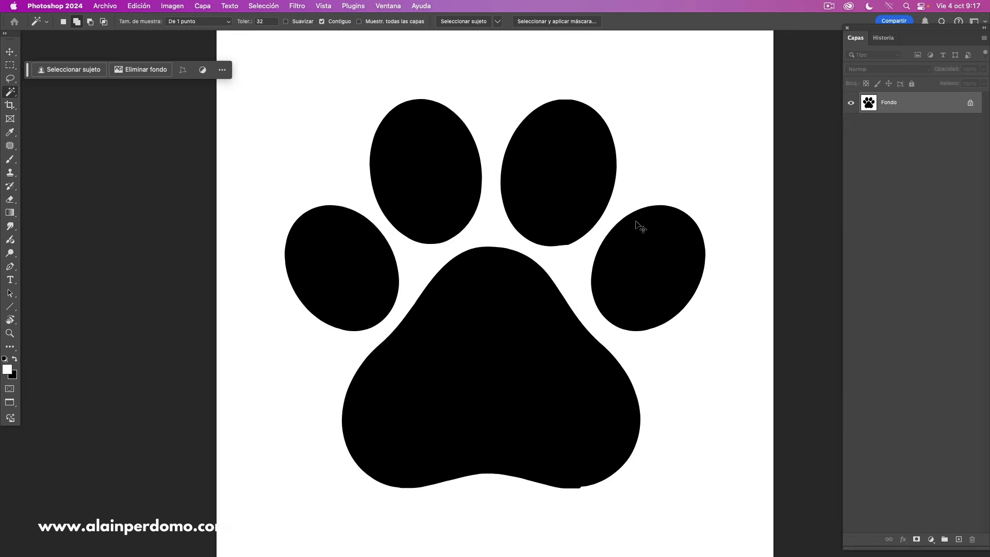
{"action": "key", "text": "super+minus"}
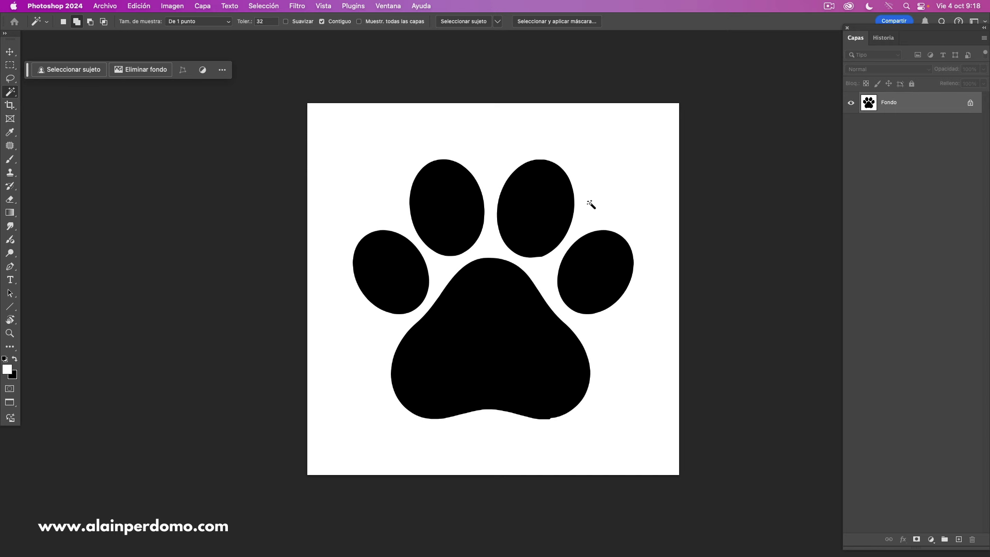
- Duplicate the background onto a new layer, Capa 1, and switch to the Magic Wand tool
{"action": "key", "text": "super+j"}
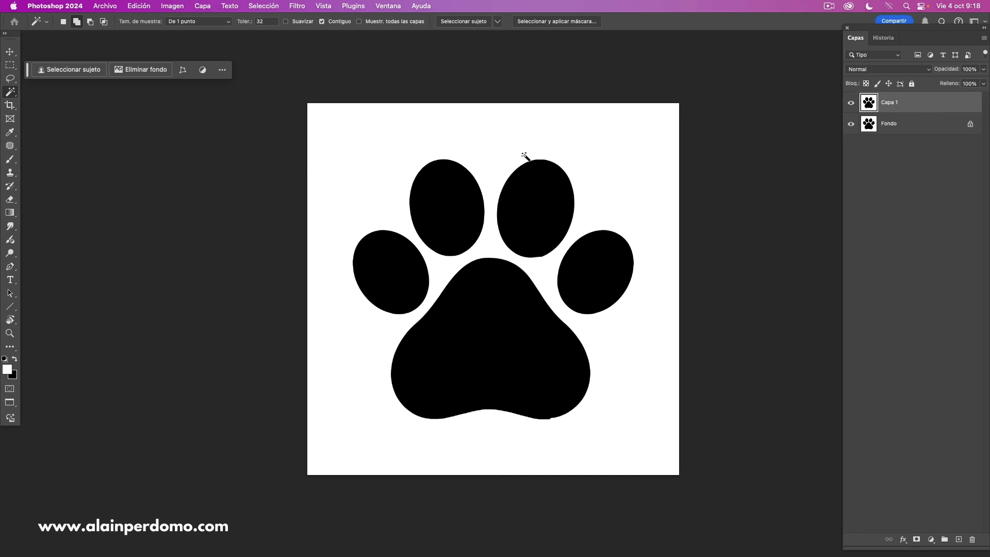
{"action": "right_click", "coordinate": [11, 92]}
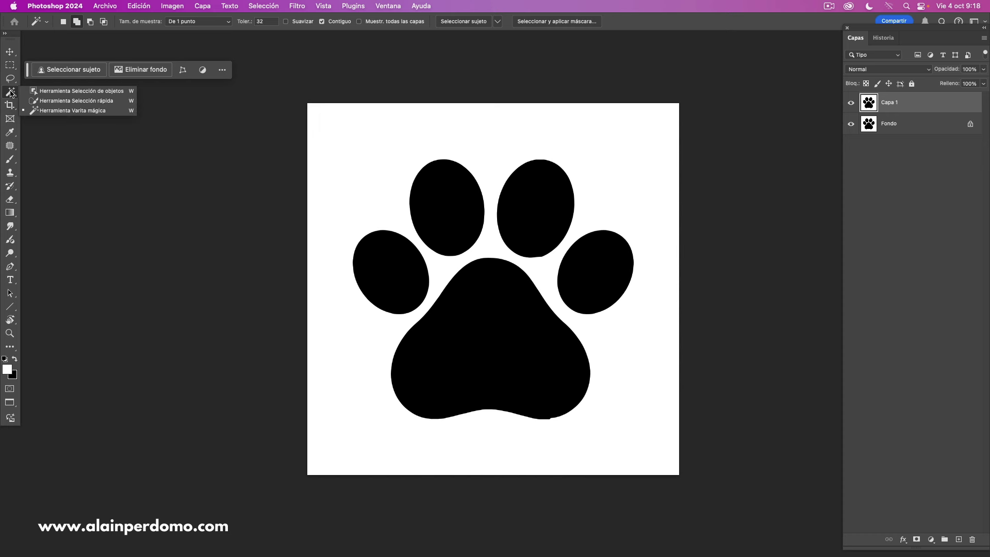
{"action": "left_click", "coordinate": [55, 112]}
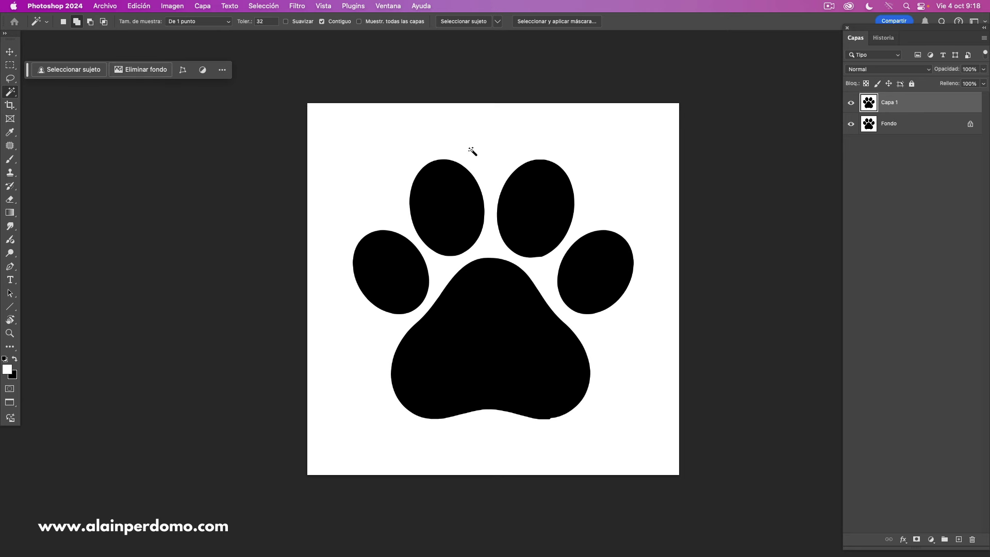
{"action": "left_click", "coordinate": [226, 23]}
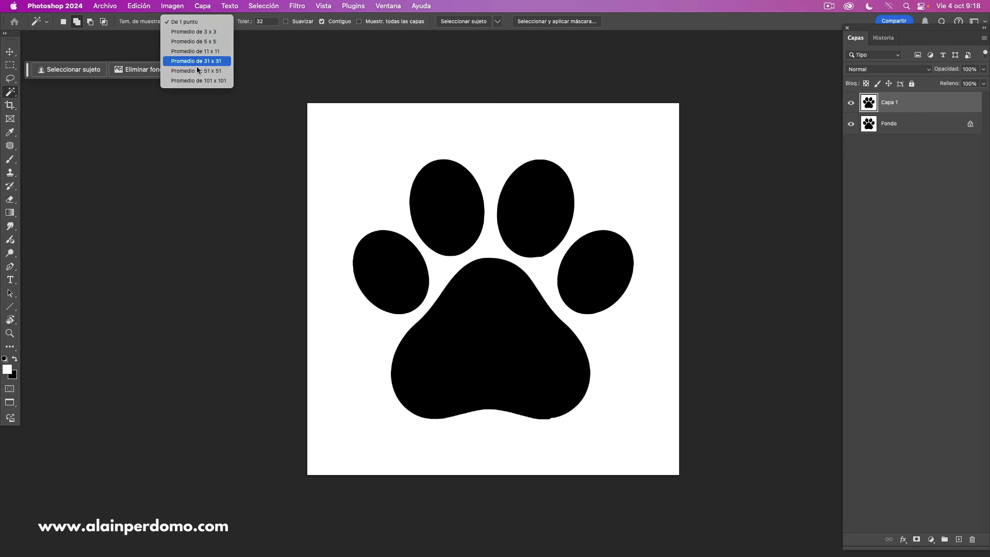
{"action": "left_click", "coordinate": [187, 22]}
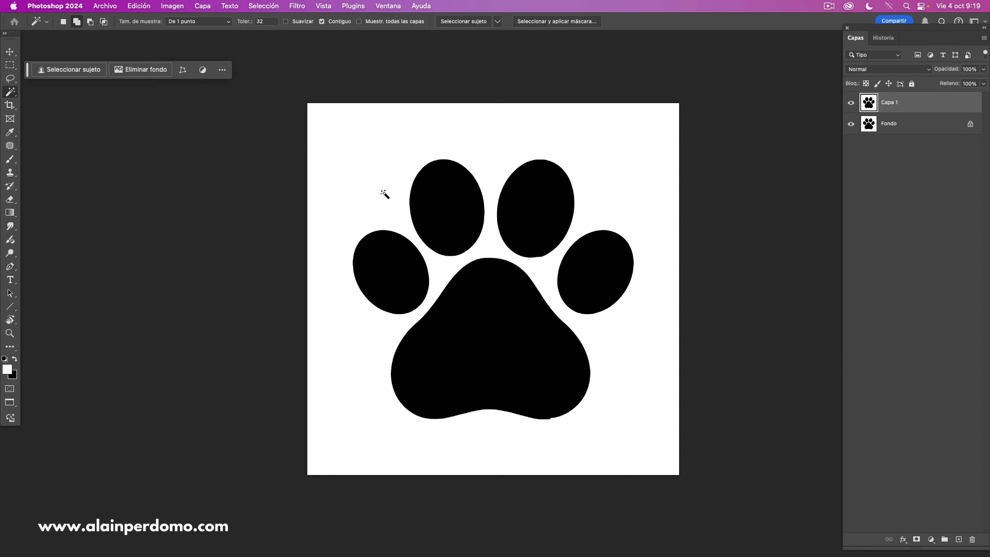
{"action": "left_click", "coordinate": [263, 21]}
{"action": "type", "text": "1"}
{"action": "left_click", "coordinate": [447, 207]}
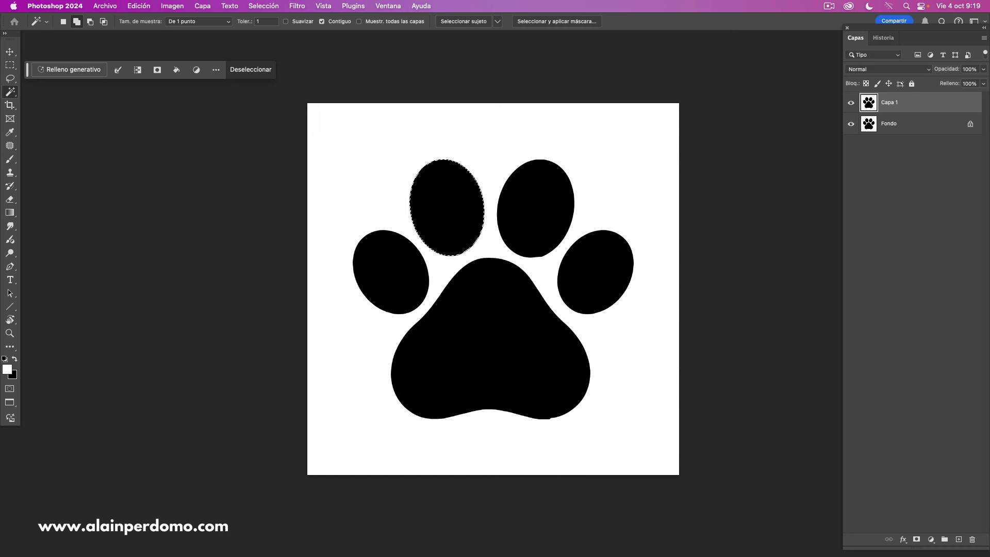
{"action": "key", "text": "ctrl+d"}
{"action": "type", "text": "255"}
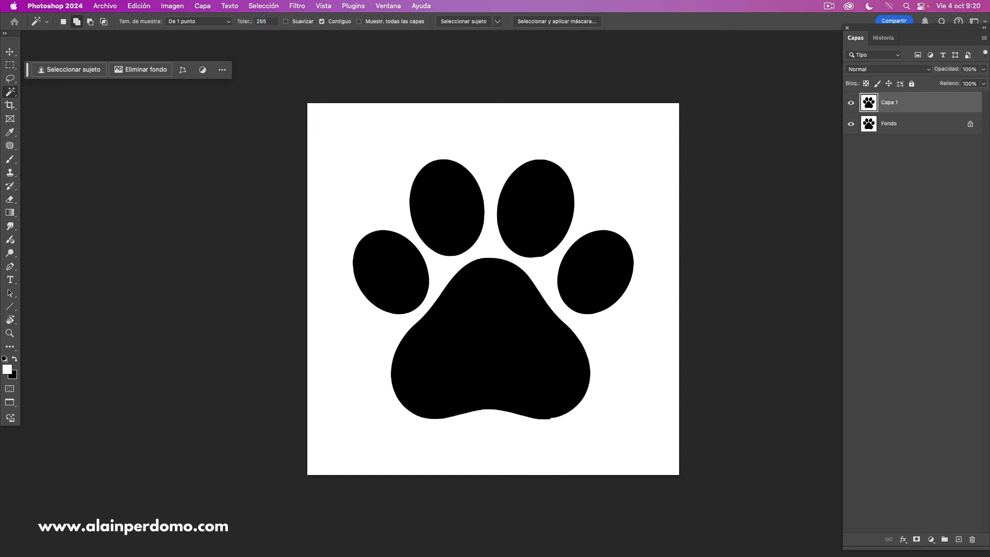
{"action": "key", "text": "ctrl+a"}
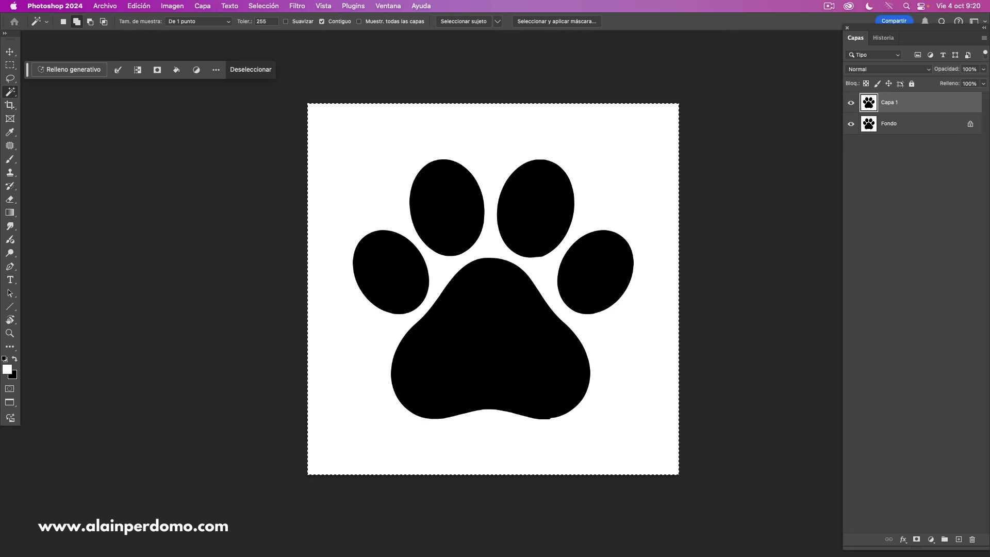
{"action": "key", "text": "super+d"}
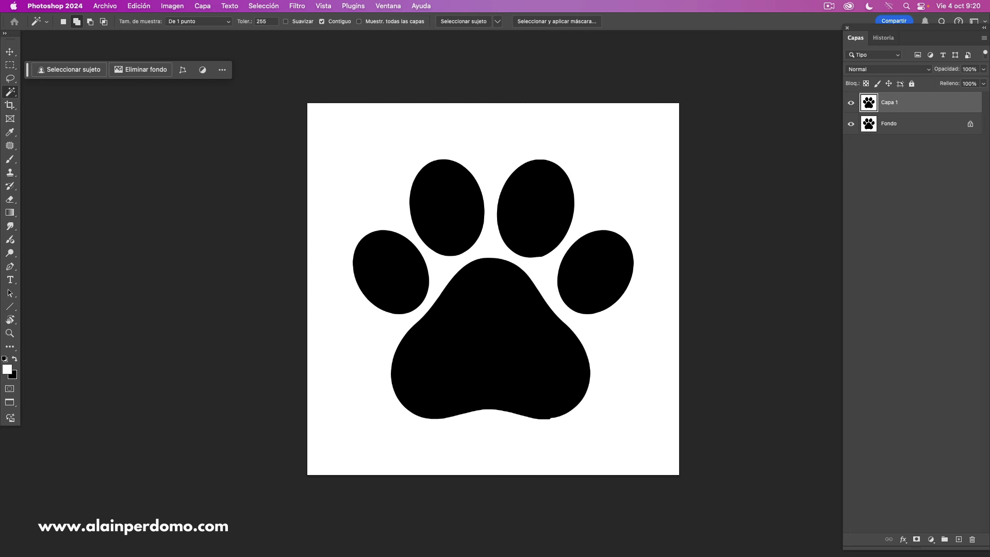
{"action": "key", "text": "Return"}
- Magic Wand-select the four toes and main pad, then add a layer mask to Capa 1
{"action": "left_click", "coordinate": [446, 207]}
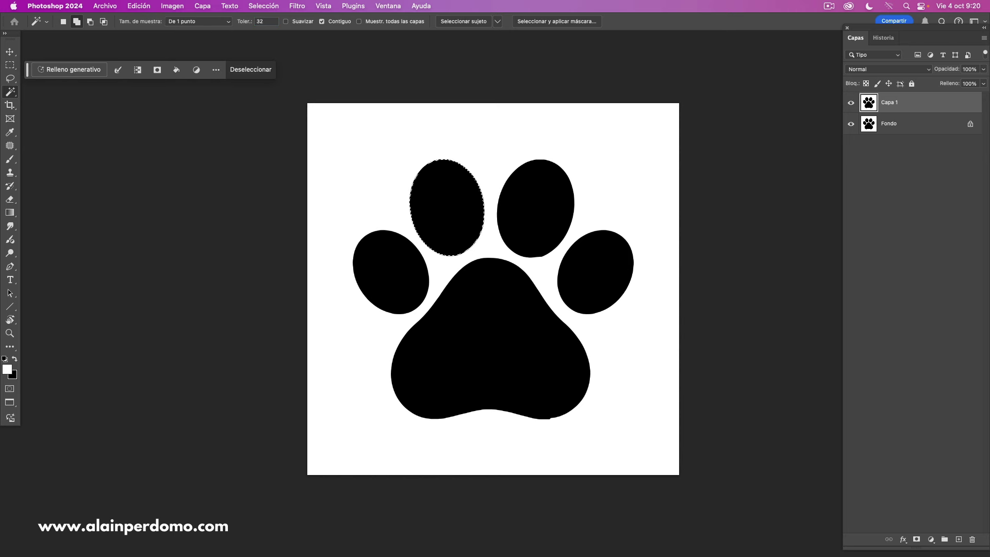
{"action": "left_click", "coordinate": [535, 208], "text": "shift"}
{"action": "left_click", "coordinate": [596, 272], "text": "shift"}
{"action": "left_click", "coordinate": [390, 272], "text": "shift"}
{"action": "left_click", "coordinate": [489, 350], "text": "shift"}
{"action": "left_click", "coordinate": [916, 538]}
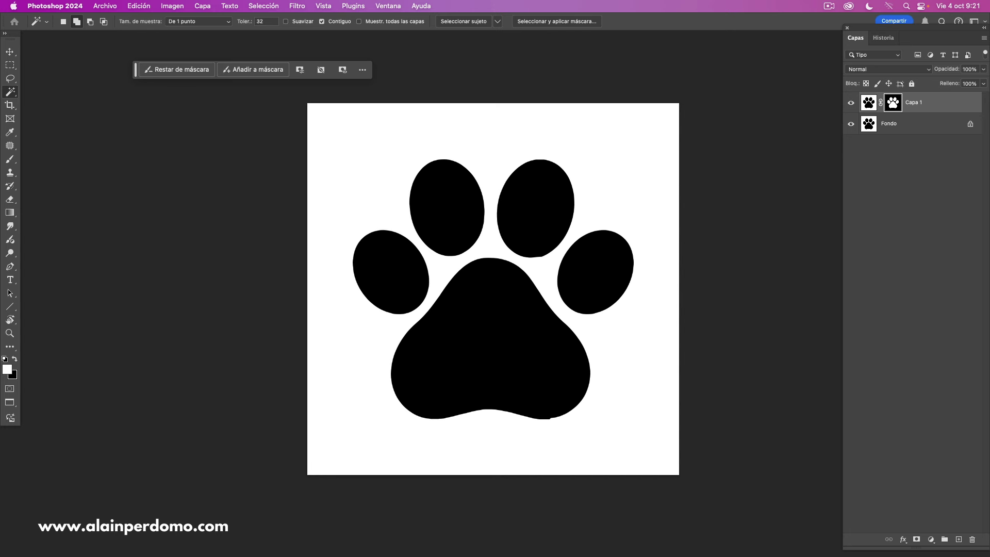
- Hide and reshow Fondo to check transparency, then zoom to 100% on the paw edges
{"action": "left_click", "coordinate": [851, 124]}
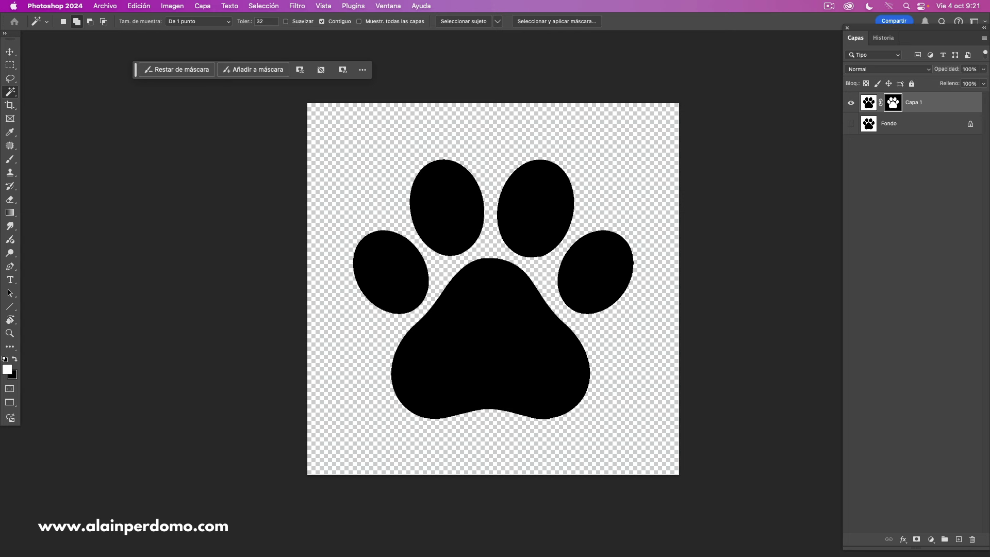
{"action": "left_click", "coordinate": [851, 124]}
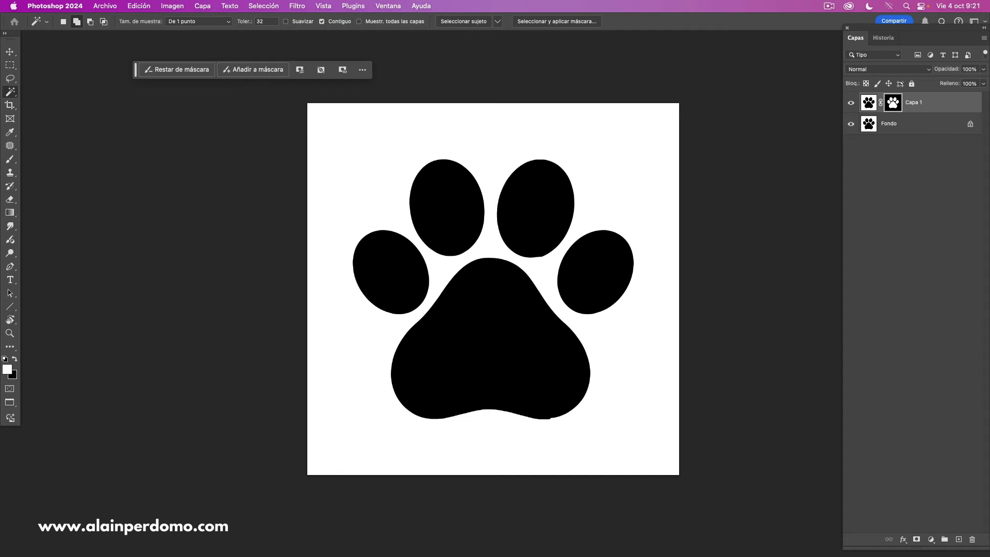
{"action": "key", "text": "super+1"}
{"action": "scroll", "coordinate": [432, 293], "scroll_direction": "up", "scroll_amount": 3}
{"action": "scroll", "coordinate": [432, 293], "scroll_direction": "up", "scroll_amount": 2}
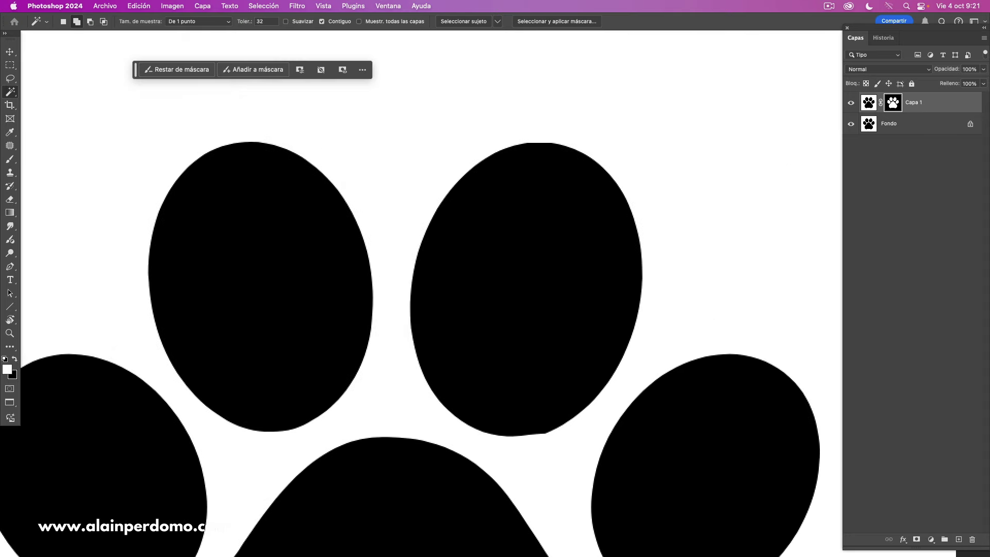
{"action": "scroll", "coordinate": [481, 307], "scroll_direction": "down", "scroll_amount": 1}
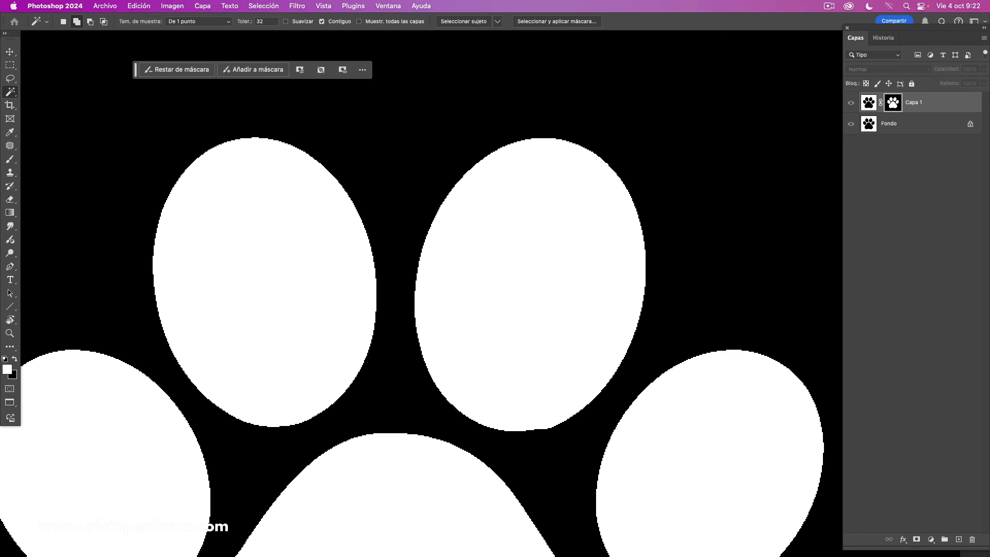
{"action": "key", "text": "super+plus"}
{"action": "scroll", "coordinate": [421, 293], "scroll_direction": "up", "scroll_amount": 5}
{"action": "scroll", "coordinate": [421, 294], "scroll_direction": "right", "scroll_amount": 5}
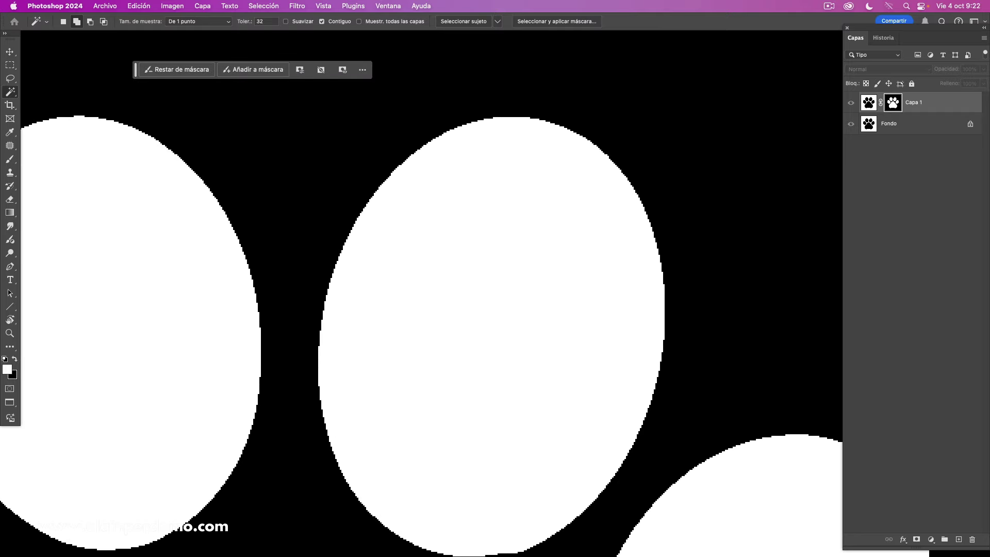
{"action": "scroll", "coordinate": [421, 294], "scroll_direction": "down", "scroll_amount": 1}
{"action": "scroll", "coordinate": [421, 293], "scroll_direction": "down", "scroll_amount": 2}
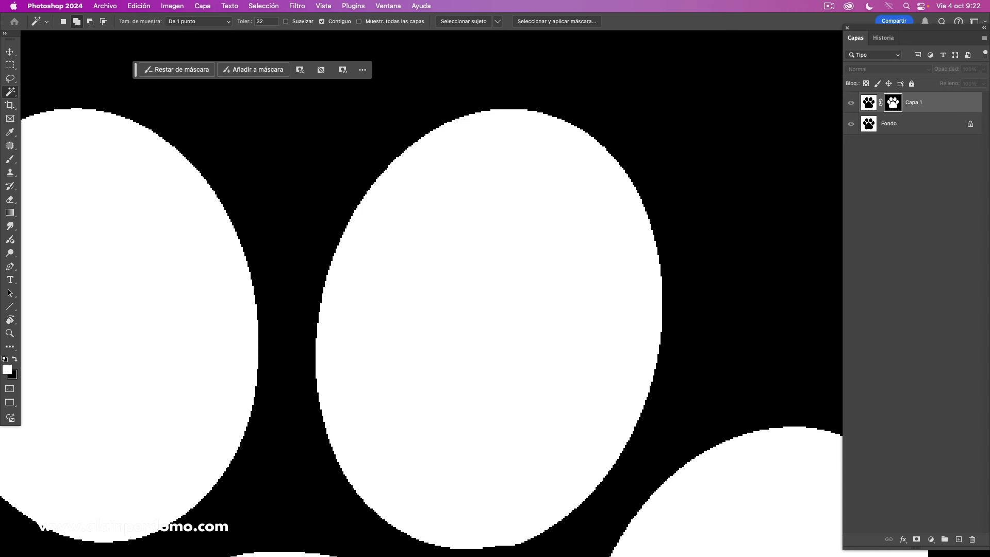
{"action": "scroll", "coordinate": [421, 294], "scroll_direction": "down", "scroll_amount": 5}
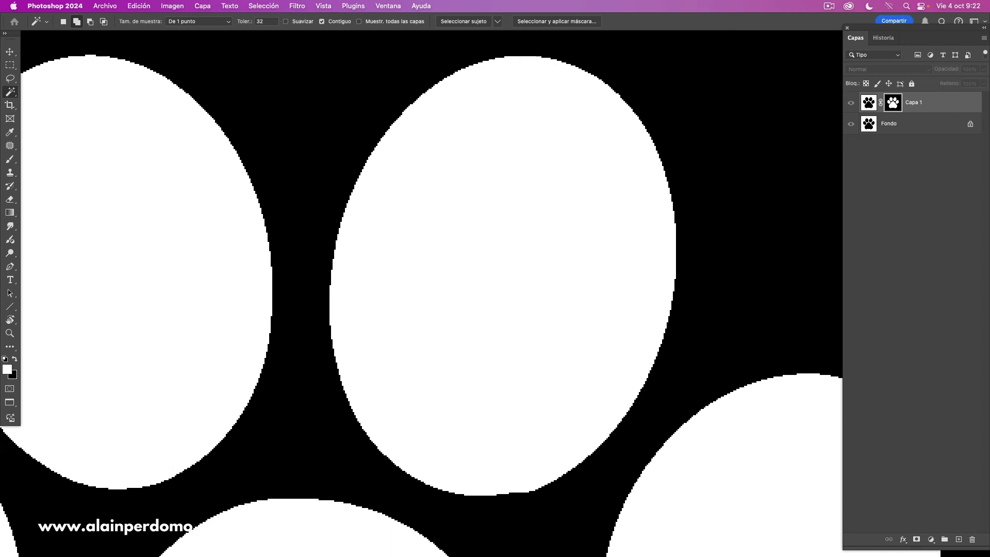
{"action": "scroll", "coordinate": [421, 294], "scroll_direction": "down", "scroll_amount": 10}
{"action": "scroll", "coordinate": [421, 294], "scroll_direction": "left", "scroll_amount": 4}
{"action": "scroll", "coordinate": [422, 294], "scroll_direction": "down", "scroll_amount": 6}
{"action": "scroll", "coordinate": [422, 294], "scroll_direction": "left", "scroll_amount": 3}
{"action": "scroll", "coordinate": [421, 294], "scroll_direction": "left", "scroll_amount": 2}
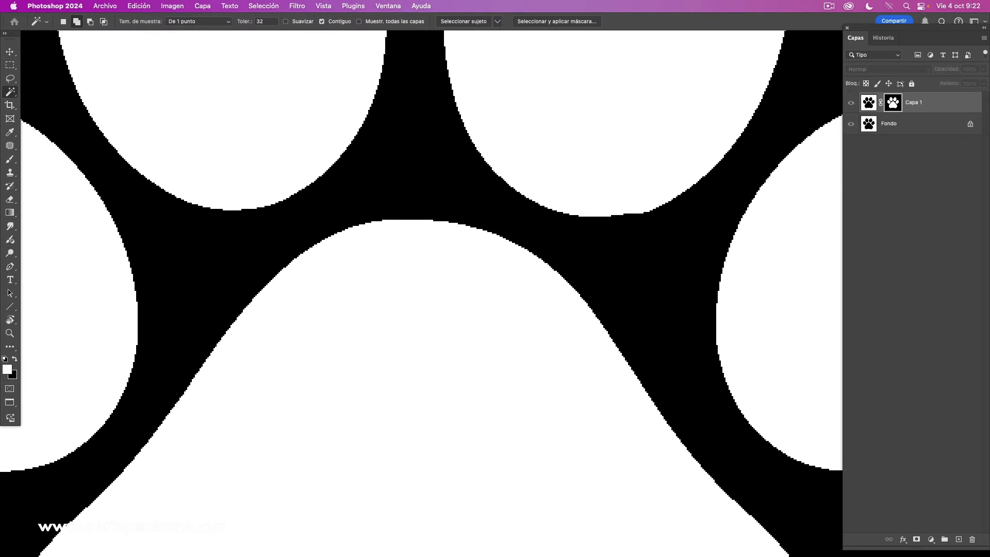
{"action": "scroll", "coordinate": [422, 294], "scroll_direction": "down", "scroll_amount": 1}
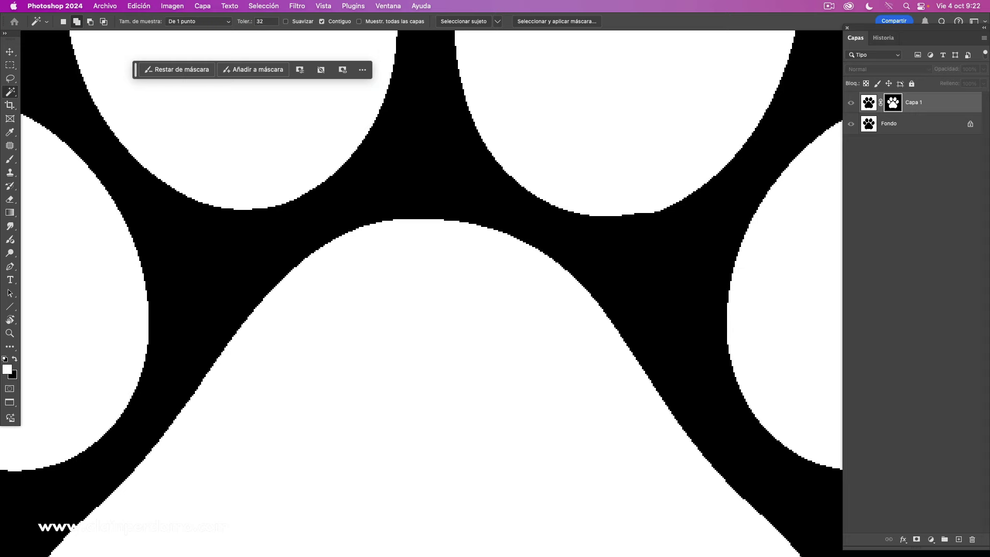
{"action": "scroll", "coordinate": [421, 294], "scroll_direction": "up", "scroll_amount": 2}
{"action": "scroll", "coordinate": [421, 294], "scroll_direction": "right", "scroll_amount": 1}
{"action": "scroll", "coordinate": [421, 294], "scroll_direction": "up", "scroll_amount": 5}
{"action": "scroll", "coordinate": [421, 294], "scroll_direction": "right", "scroll_amount": 2}
{"action": "scroll", "coordinate": [422, 293], "scroll_direction": "up", "scroll_amount": 3}
{"action": "scroll", "coordinate": [421, 294], "scroll_direction": "up", "scroll_amount": 1}
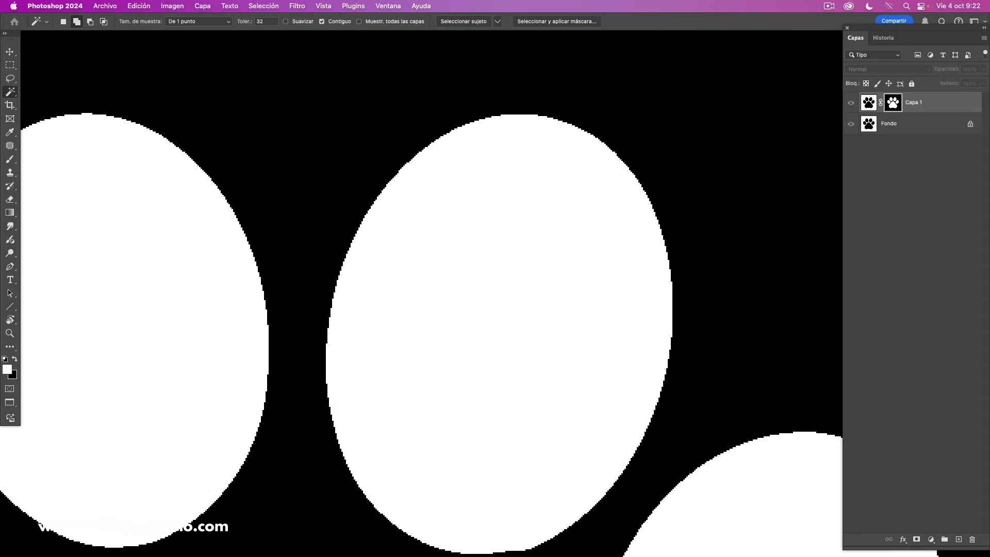
{"action": "scroll", "coordinate": [421, 293], "scroll_direction": "up", "scroll_amount": 1}
{"action": "scroll", "coordinate": [421, 294], "scroll_direction": "up", "scroll_amount": 2}
{"action": "scroll", "coordinate": [421, 293], "scroll_direction": "right", "scroll_amount": 1}
{"action": "scroll", "coordinate": [421, 293], "scroll_direction": "up", "scroll_amount": 1}
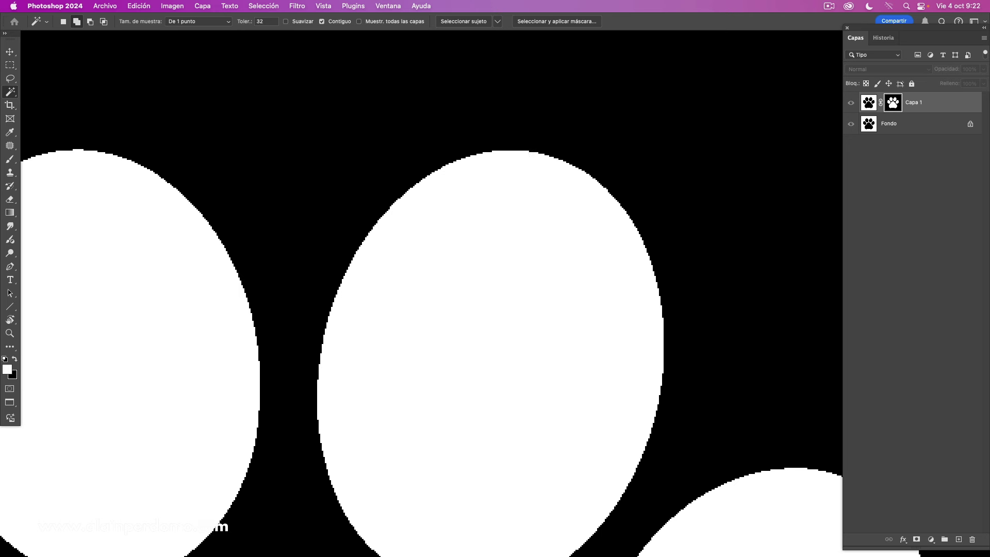
{"action": "scroll", "coordinate": [421, 294], "scroll_direction": "right", "scroll_amount": 1}
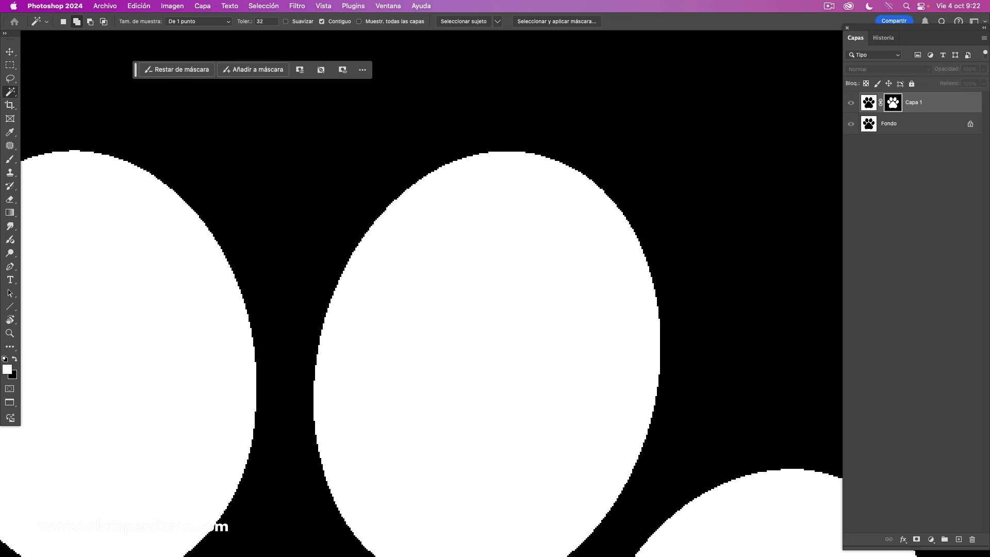
{"action": "scroll", "coordinate": [421, 294], "scroll_direction": "up", "scroll_amount": 1}
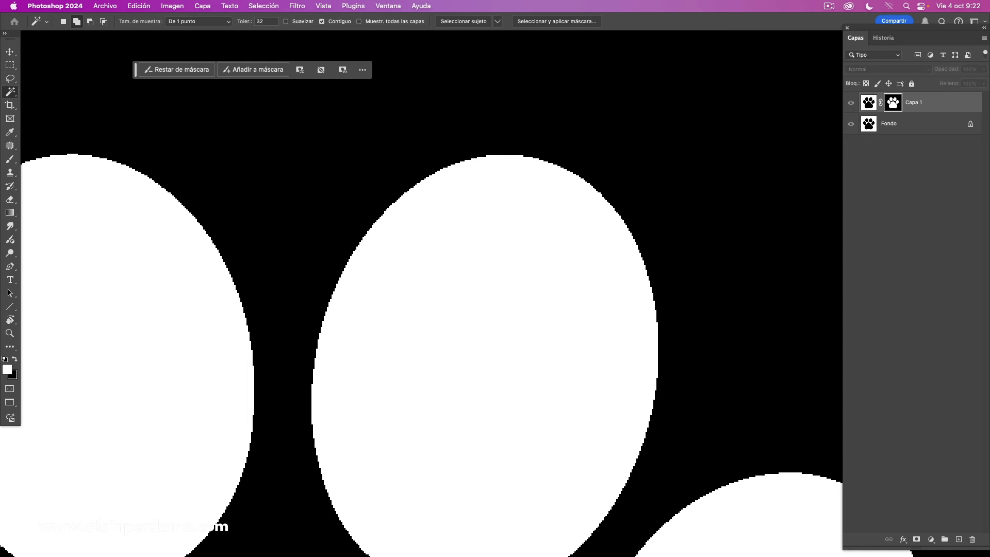
- Compare layer and mask views, delete Capa 1's mask choosing Apply, then fit on screen
{"action": "key", "text": "super+2"}
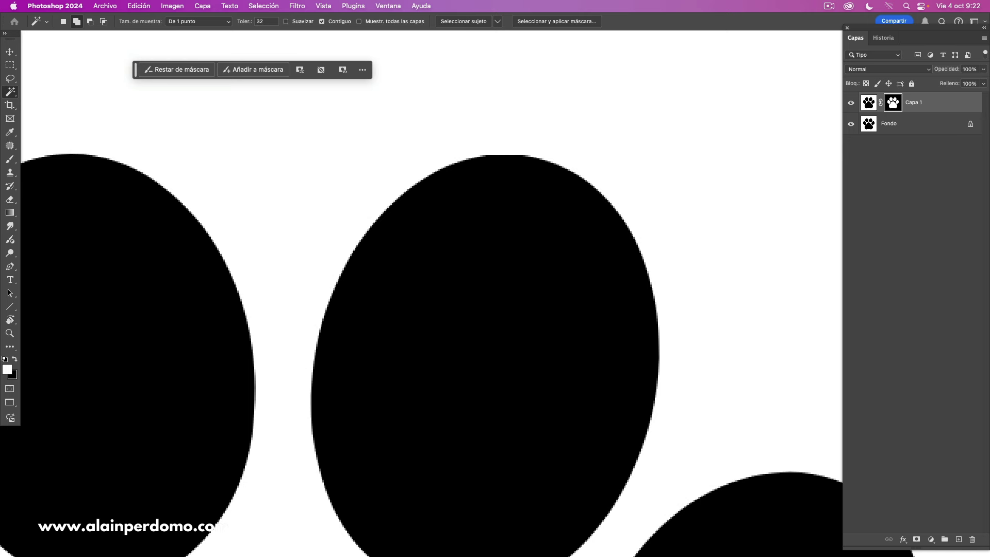
{"action": "key", "text": "super+backslash"}
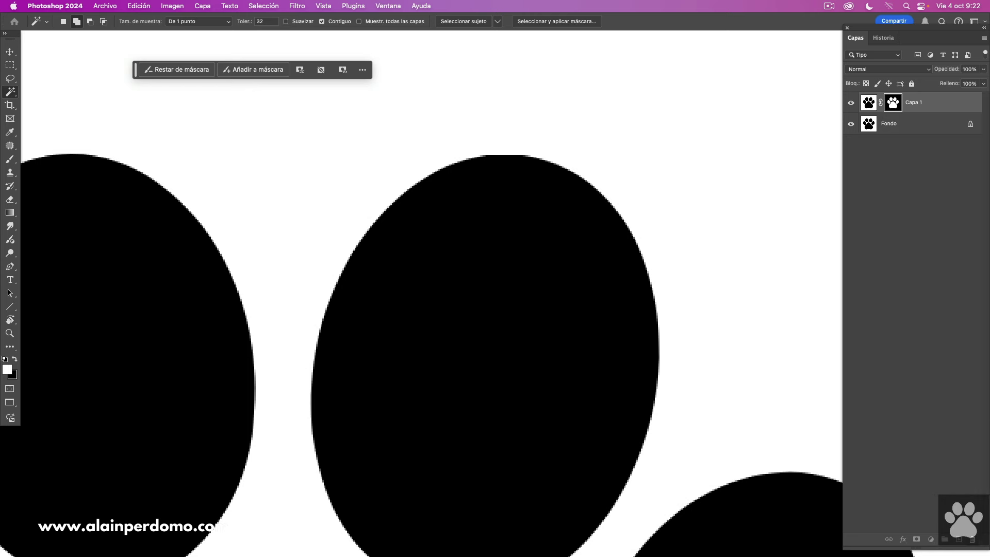
{"action": "key", "text": "BackSpace"}
{"action": "key", "text": "Return"}
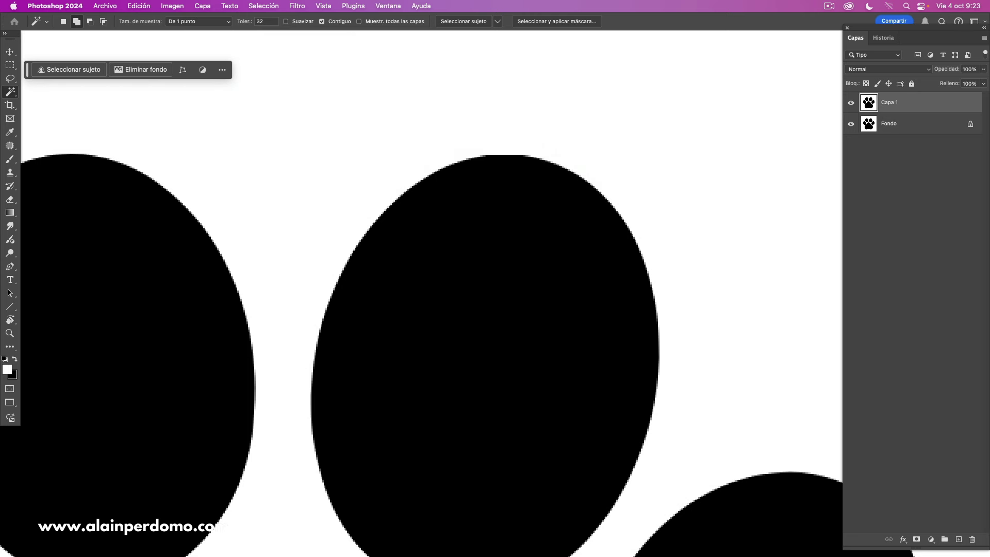
{"action": "key", "text": "super+0"}
{"action": "scroll", "coordinate": [543, 229], "scroll_direction": "down", "scroll_amount": 5}
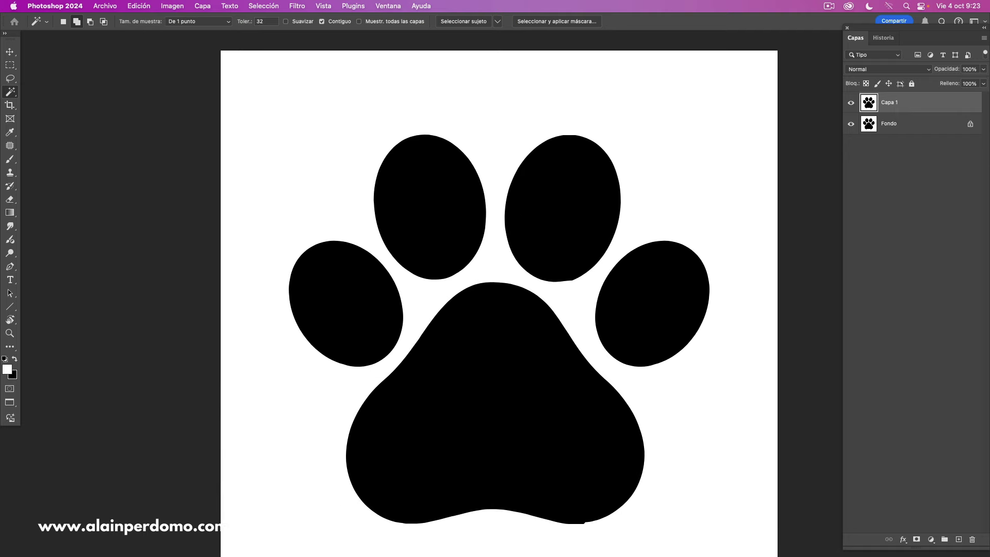
{"action": "scroll", "coordinate": [495, 299], "scroll_direction": "down", "scroll_amount": 1}
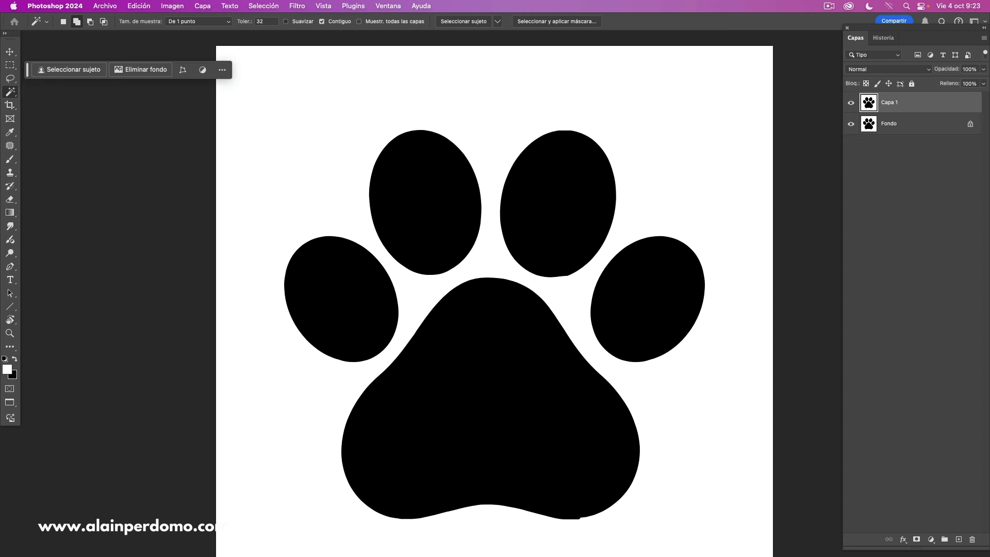
- Enable Anti-alias, select all four toes and the pad, and add a new mask to Capa 1
{"action": "left_click", "coordinate": [285, 21]}
{"action": "left_click", "coordinate": [556, 204]}
{"action": "left_click", "coordinate": [647, 299], "text": "shift"}
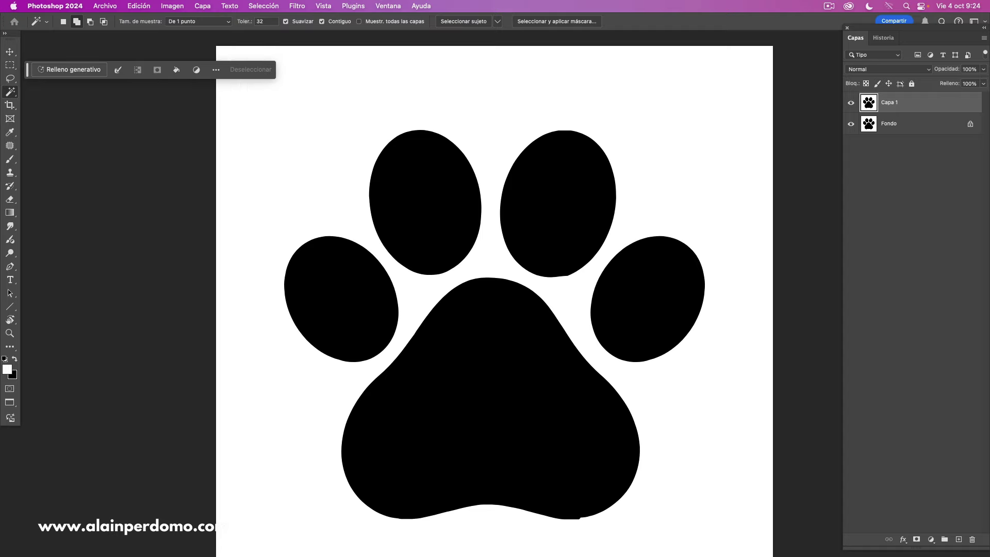
{"action": "left_click", "coordinate": [425, 201], "text": "shift"}
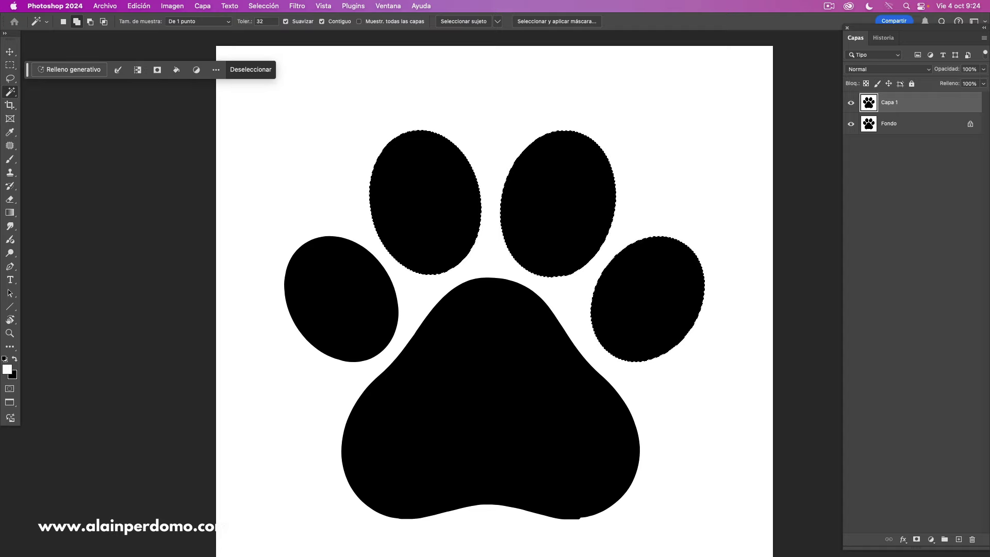
{"action": "left_click", "coordinate": [340, 299], "text": "shift"}
{"action": "left_click", "coordinate": [489, 413], "text": "shift"}
{"action": "left_click", "coordinate": [916, 539]}
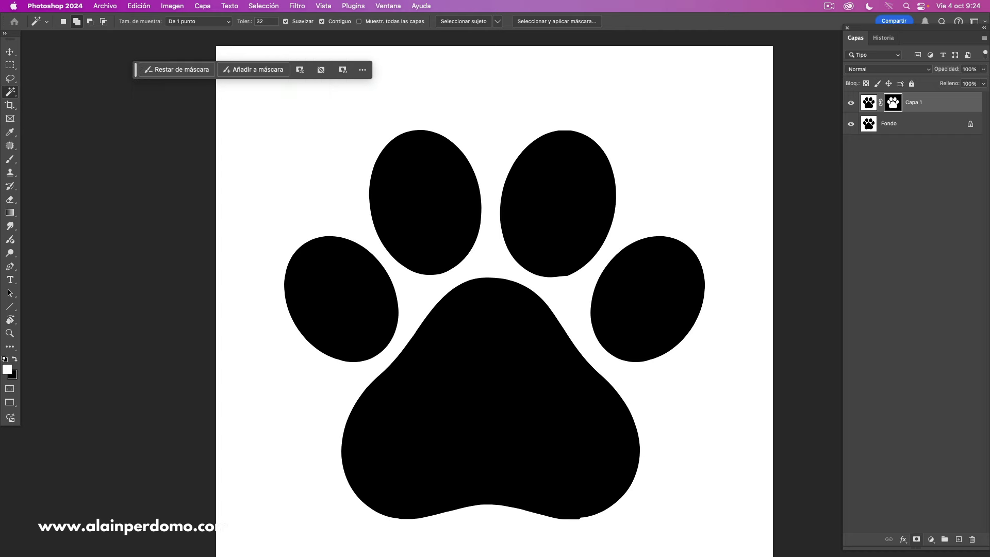
- Zoom in on the paw and display Capa 1's layer mask on the canvas
{"action": "key", "text": "super+plus"}
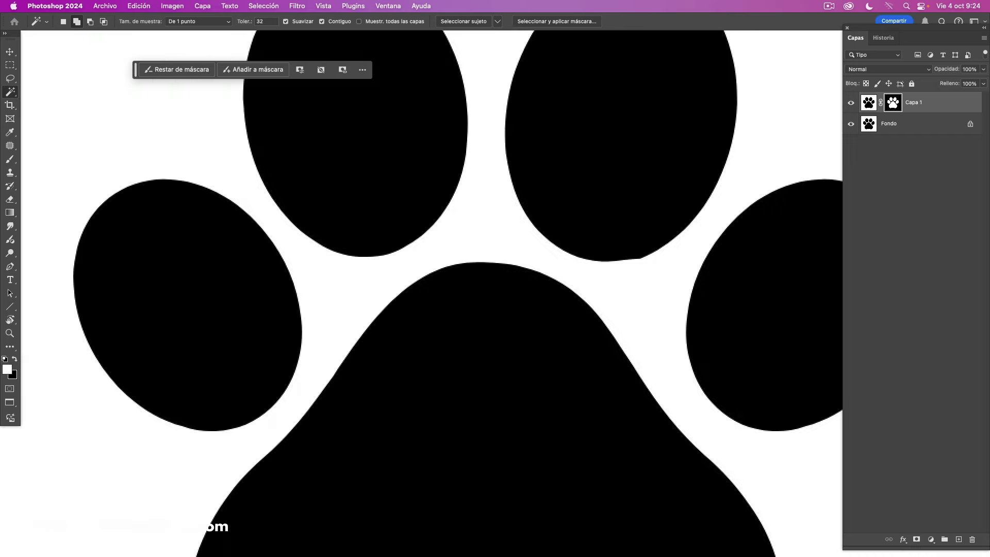
{"action": "scroll", "coordinate": [431, 292], "scroll_direction": "up", "scroll_amount": 5}
{"action": "scroll", "coordinate": [431, 293], "scroll_direction": "right", "scroll_amount": 3}
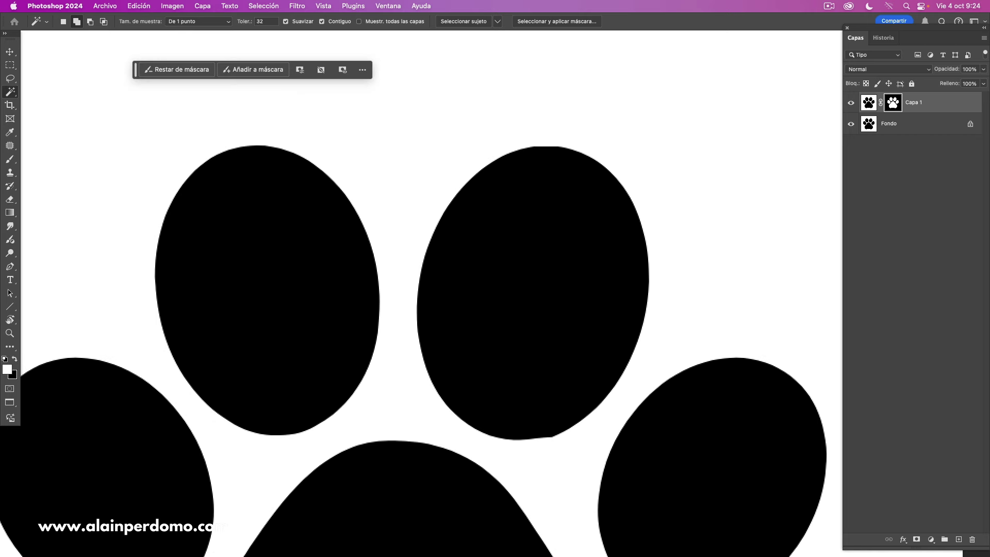
{"action": "left_click", "coordinate": [893, 102], "text": "alt"}
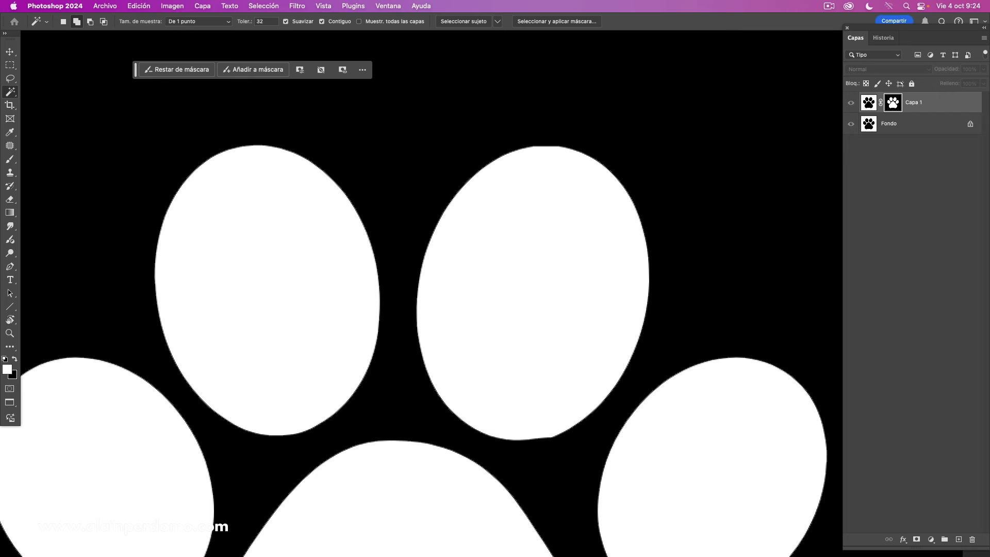
{"action": "scroll", "coordinate": [494, 293], "scroll_direction": "up", "scroll_amount": 2}
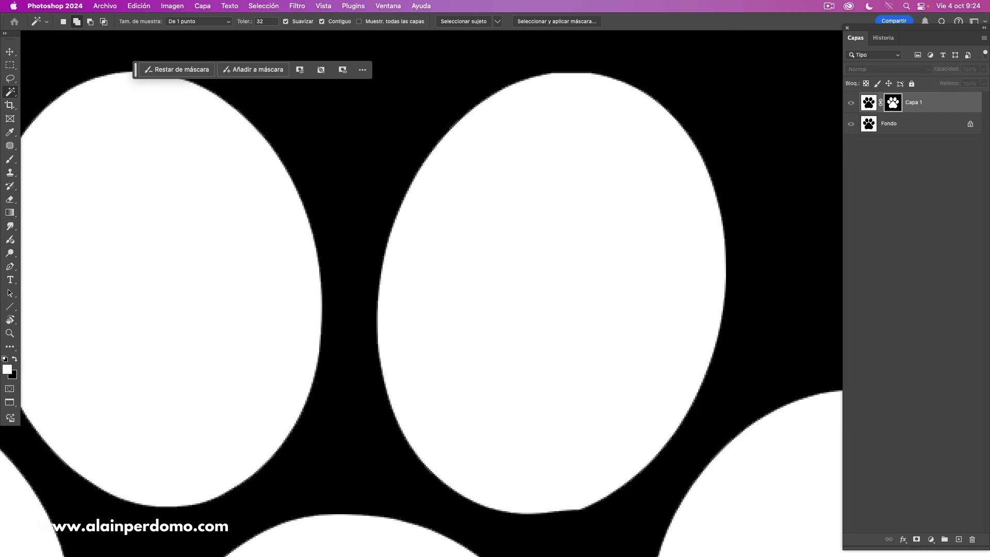
{"action": "scroll", "coordinate": [431, 292], "scroll_direction": "up", "scroll_amount": 3}
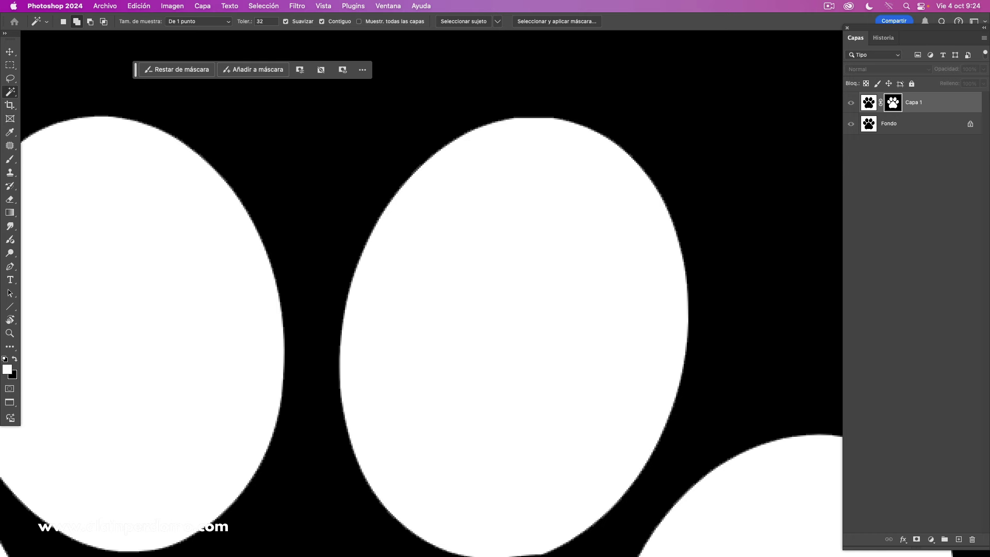
- Toggle between the paw layer and the mask, scrolling to inspect the smooth edges
{"action": "key", "text": "super+2"}
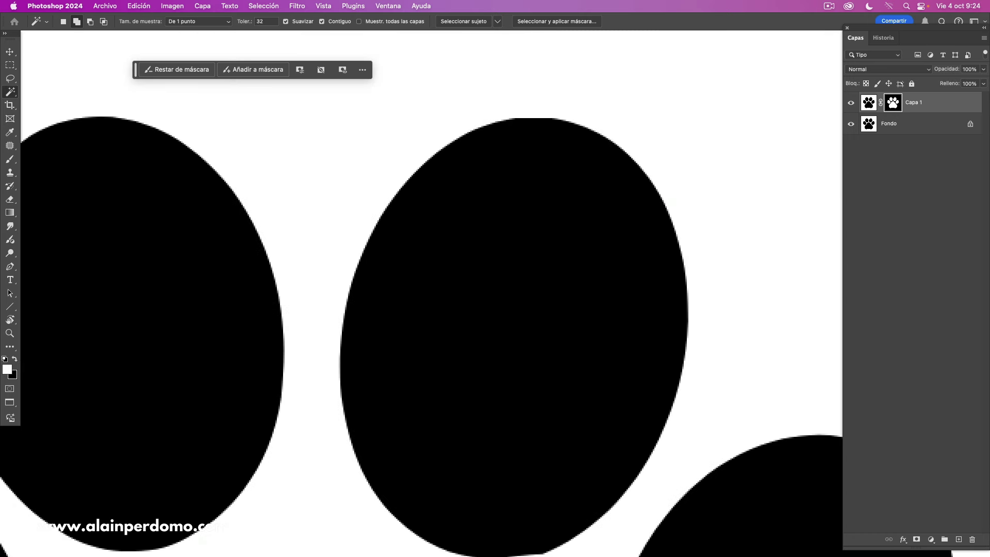
{"action": "key", "text": "super+backslash"}
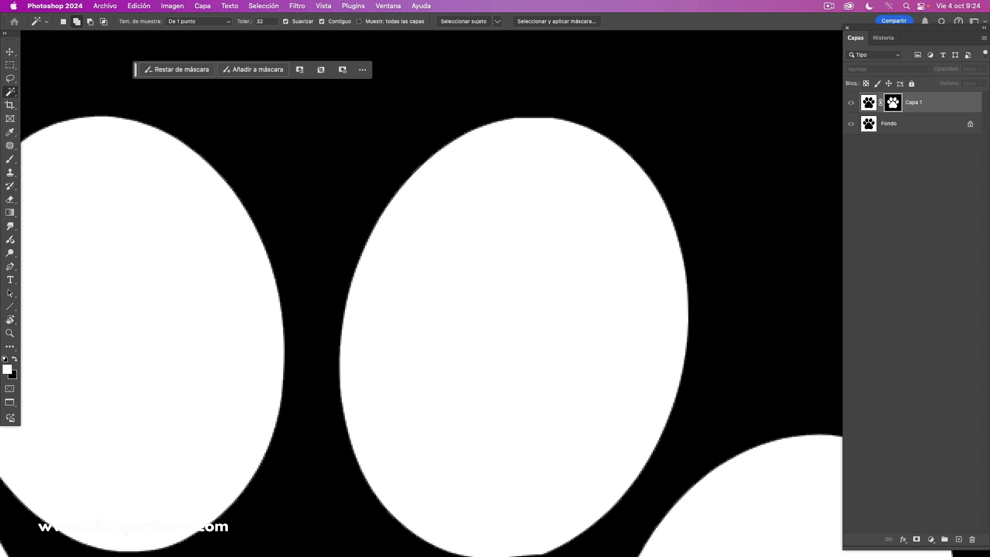
{"action": "scroll", "coordinate": [421, 293], "scroll_direction": "down", "scroll_amount": 10}
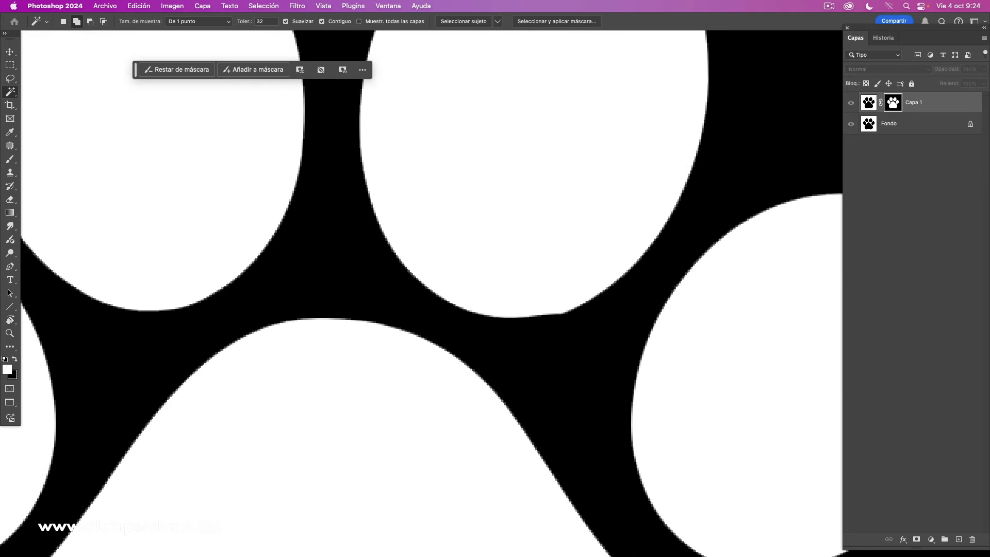
{"action": "scroll", "coordinate": [421, 293], "scroll_direction": "down", "scroll_amount": 5}
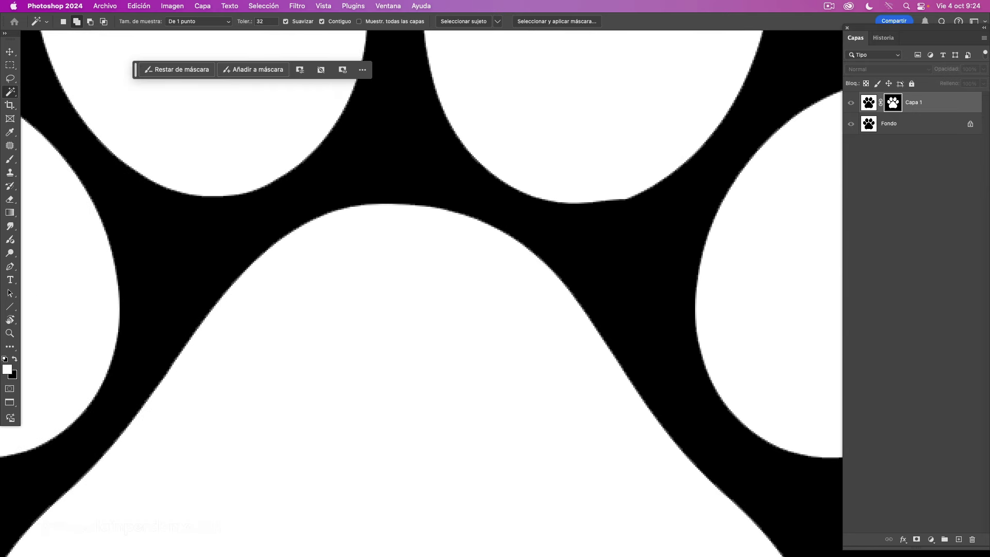
{"action": "scroll", "coordinate": [495, 278], "scroll_direction": "up", "scroll_amount": 3}
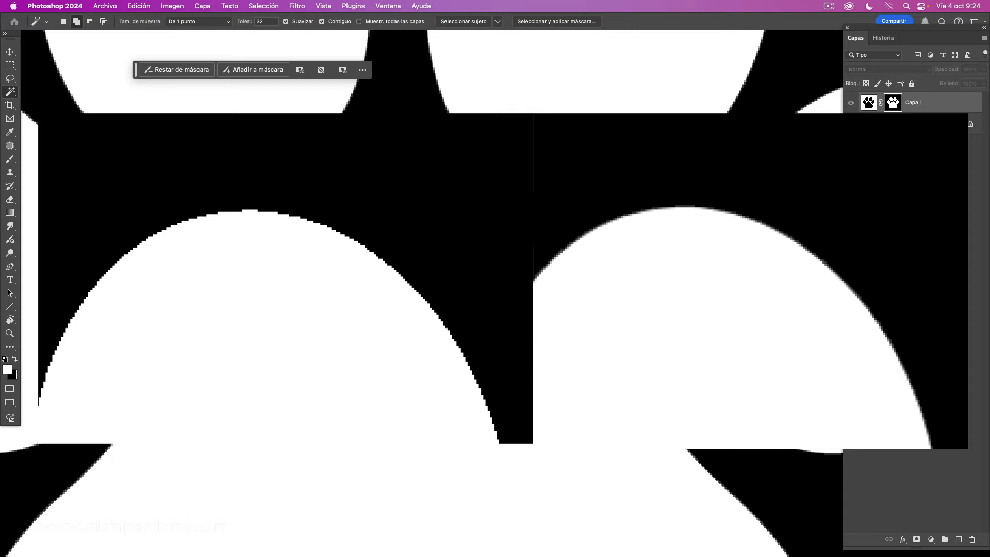
- Fit the image on screen and zoom out one step to show the whole paw mask
{"action": "key", "text": "super+0"}
{"action": "key", "text": "super+minus"}
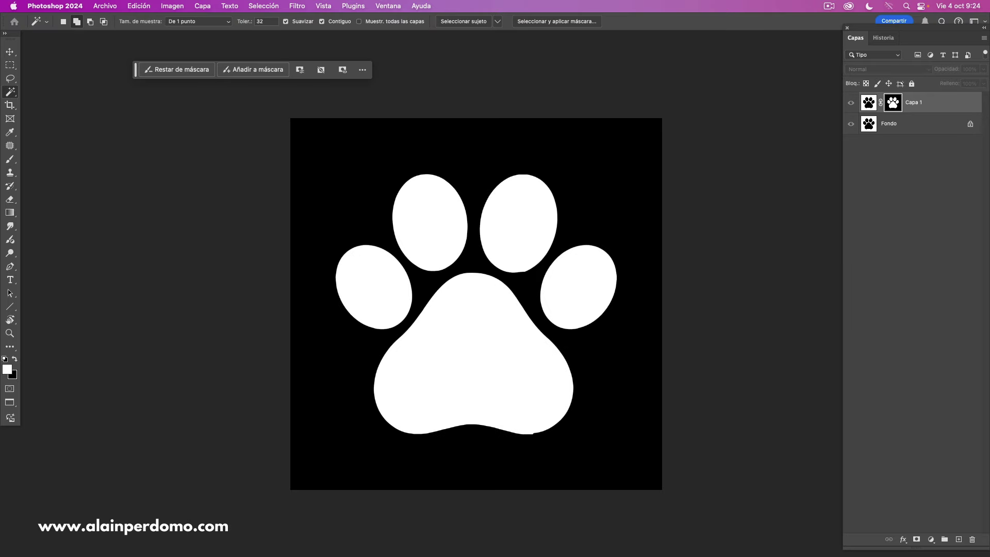